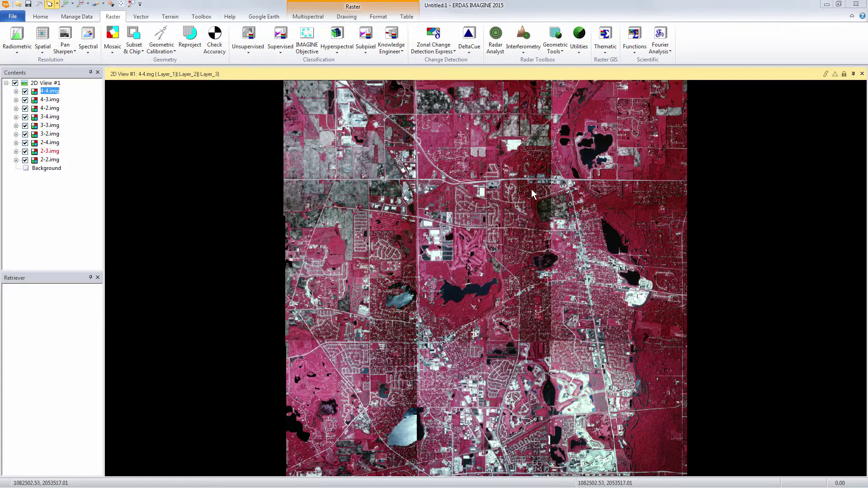
# Step: Start MosaicPro from the 2D View images and make all nine images visible
pyautogui.click(113, 51)
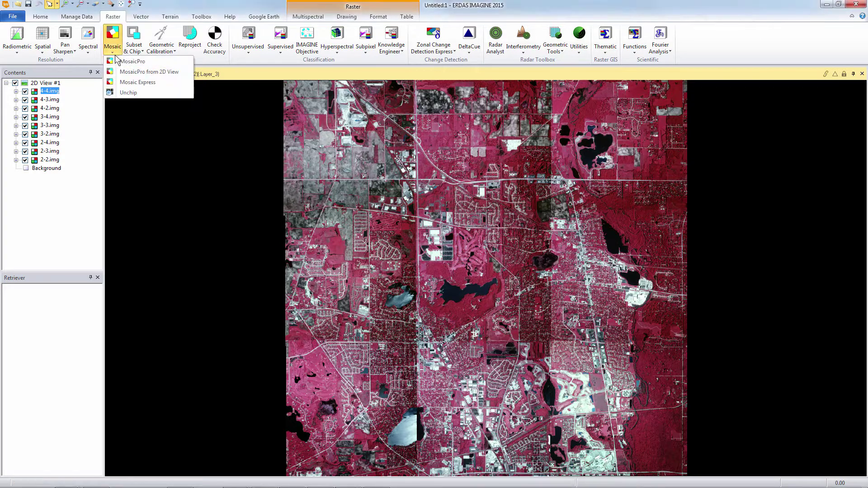
pyautogui.click(188, 74)
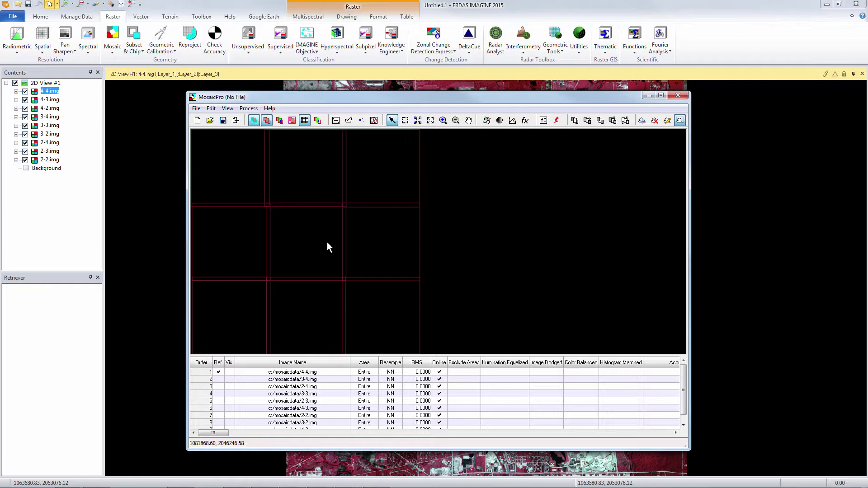
pyautogui.rightClick(202, 386)
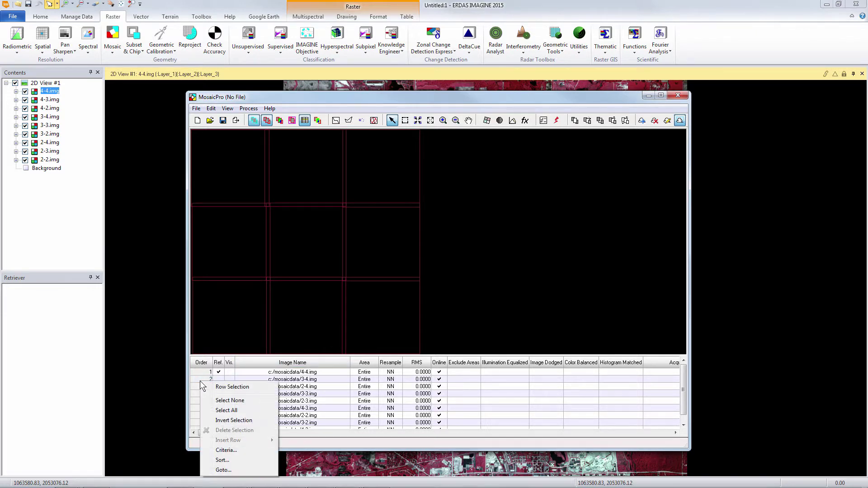
pyautogui.click(224, 410)
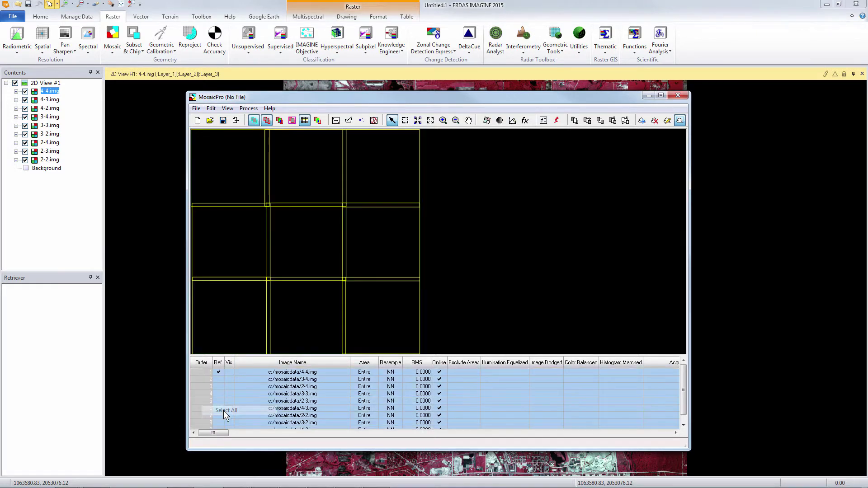
pyautogui.click(227, 378)
# Step: Clear the row selection and draw the nine raster images in the mosaic preview
pyautogui.rightClick(206, 382)
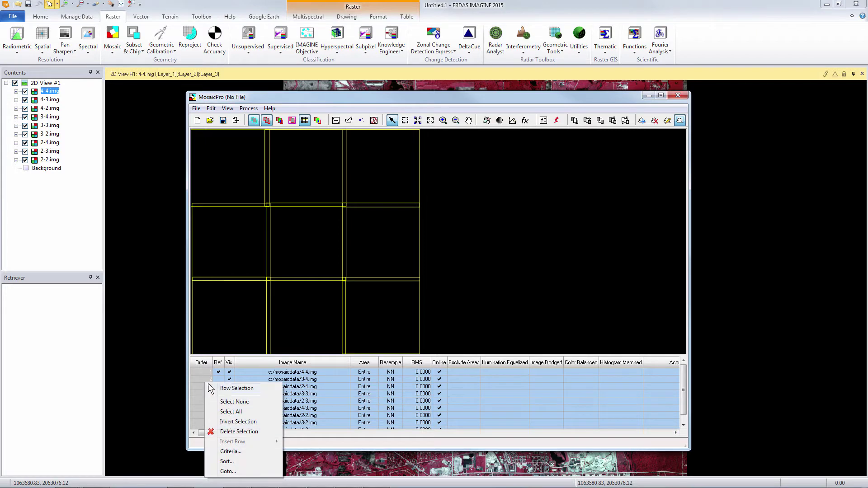
pyautogui.click(240, 404)
pyautogui.click(280, 120)
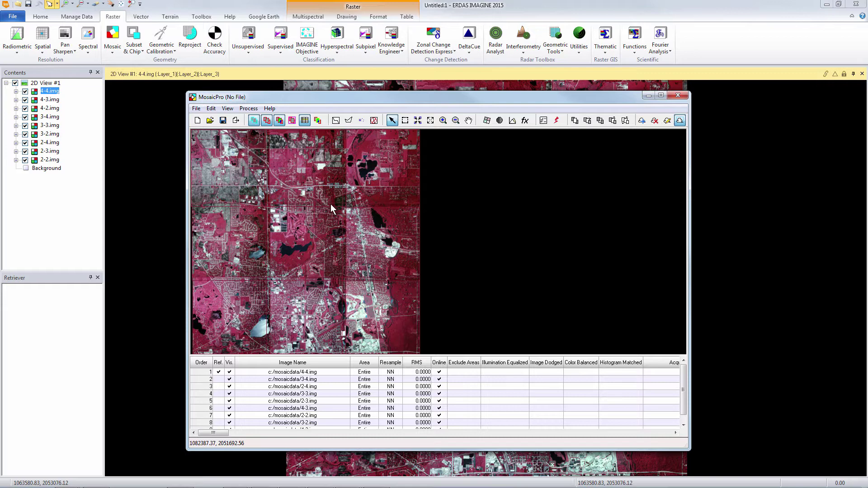
# Step: Enable Use Image Dodging in Color Corrections and bring up its settings, showing 4-4.img at grid size 10
pyautogui.click(212, 109)
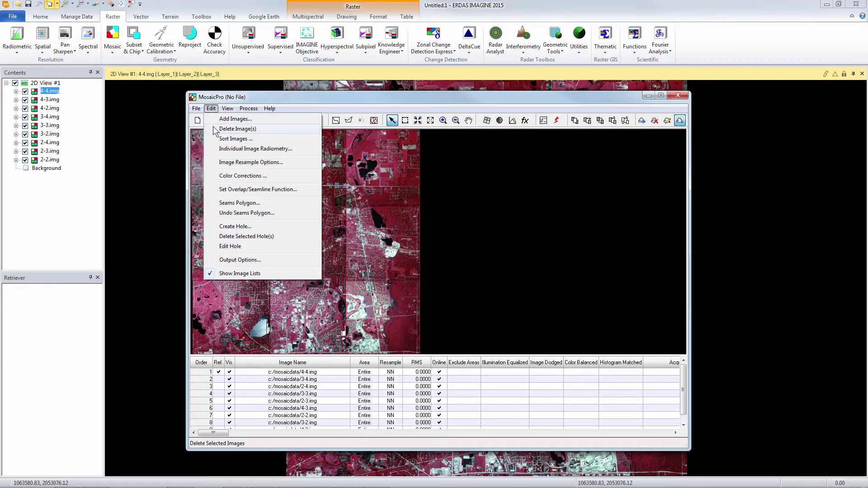
pyautogui.click(281, 175)
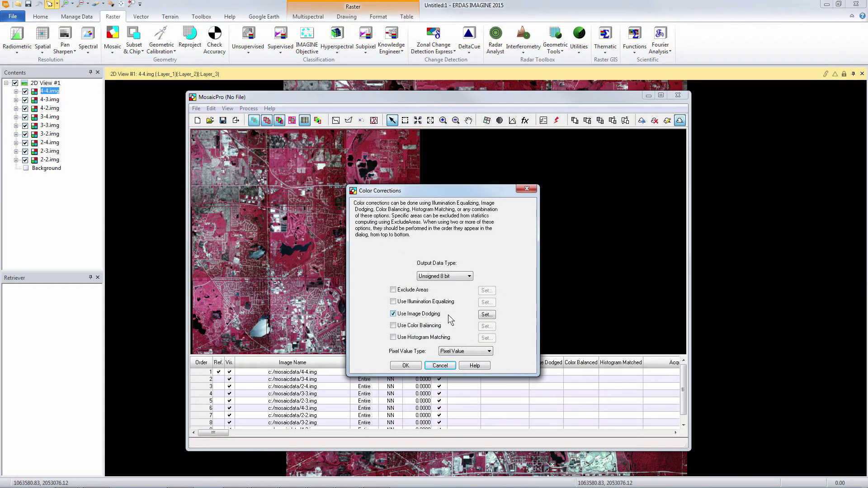
pyautogui.click(486, 315)
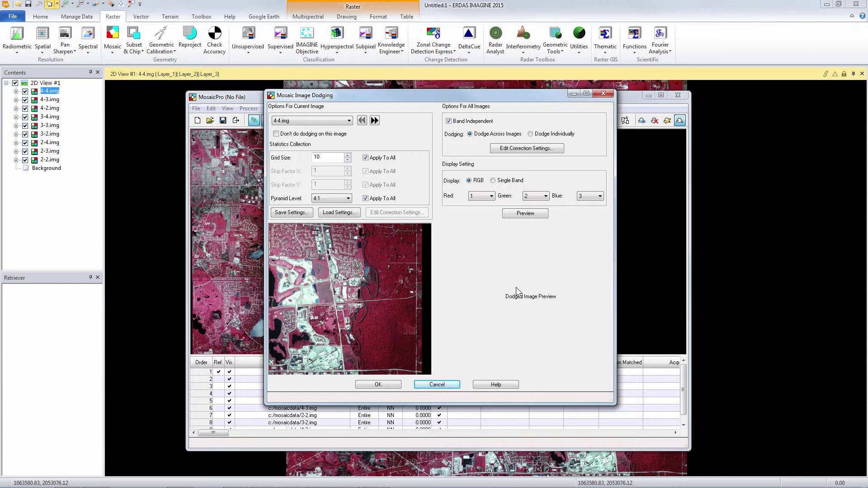
# Step: Preview the dodged 4-4.img and fit it to the preview window
pyautogui.click(526, 214)
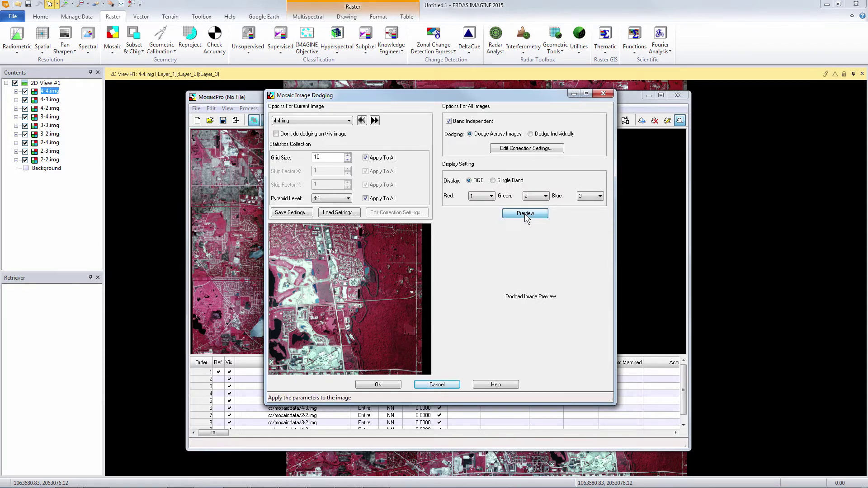
pyautogui.click(476, 281)
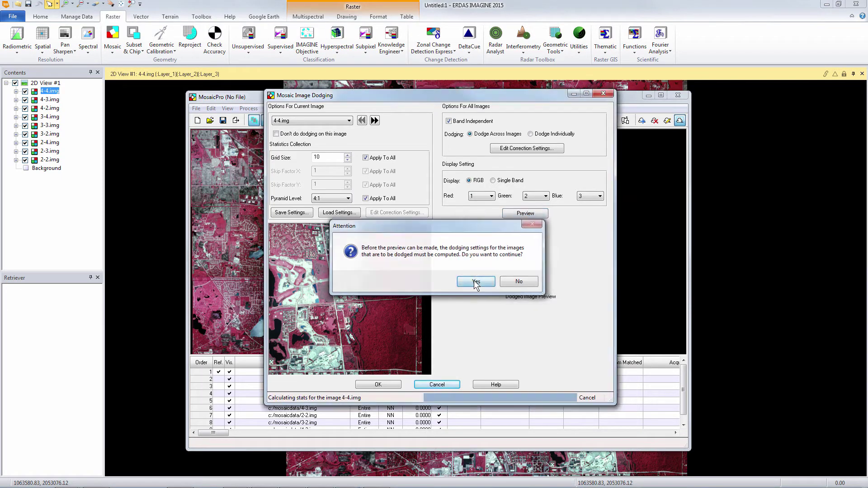
pyautogui.rightClick(473, 282)
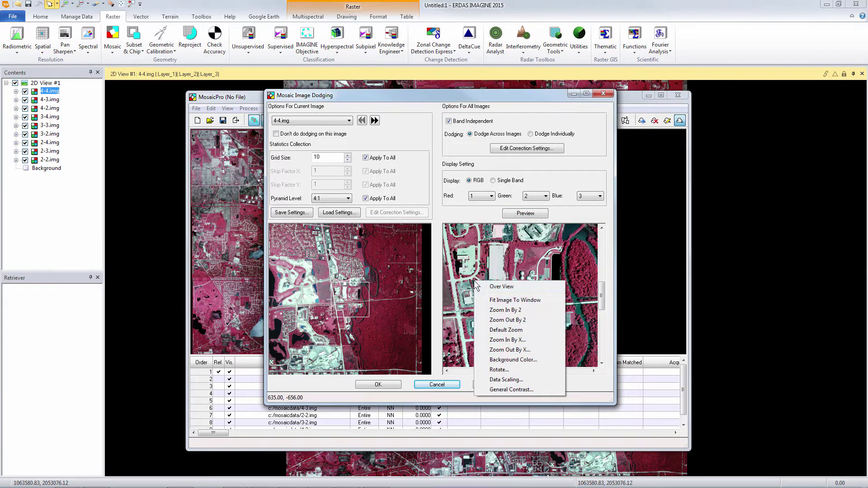
pyautogui.click(491, 300)
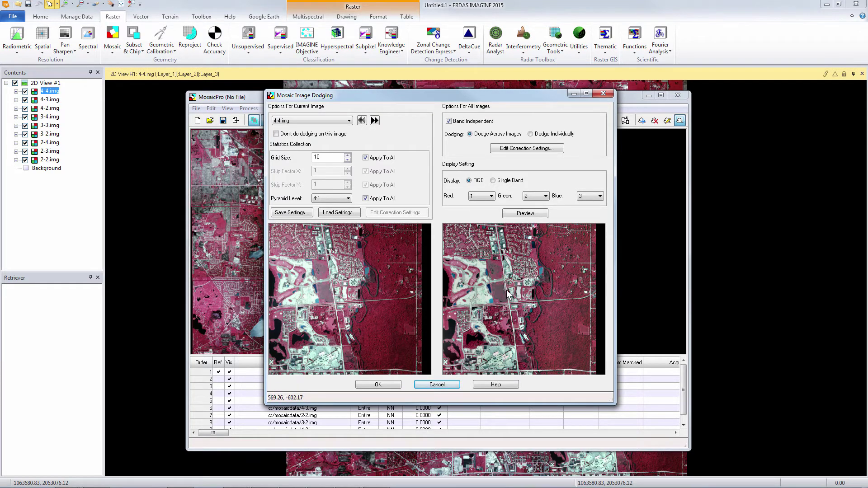
# Step: Switch to 3-4.img, keeping changes, and preview its dodged result fitted to the window
pyautogui.click(374, 120)
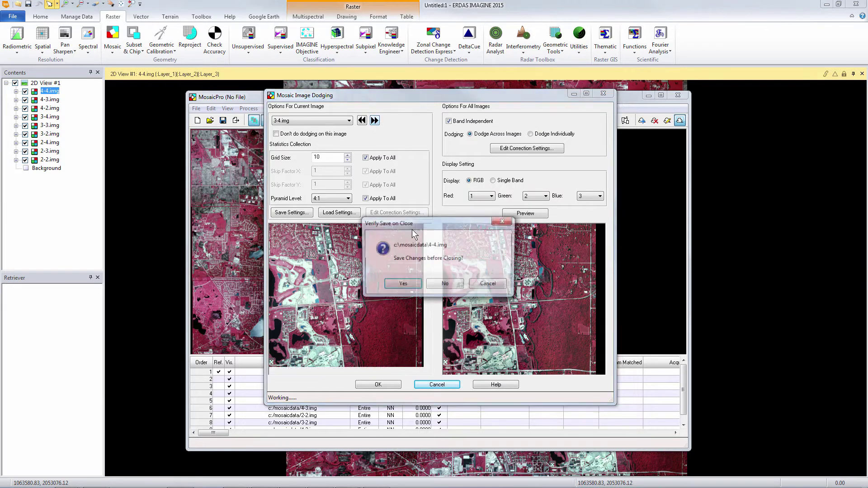
pyautogui.click(412, 285)
pyautogui.click(523, 214)
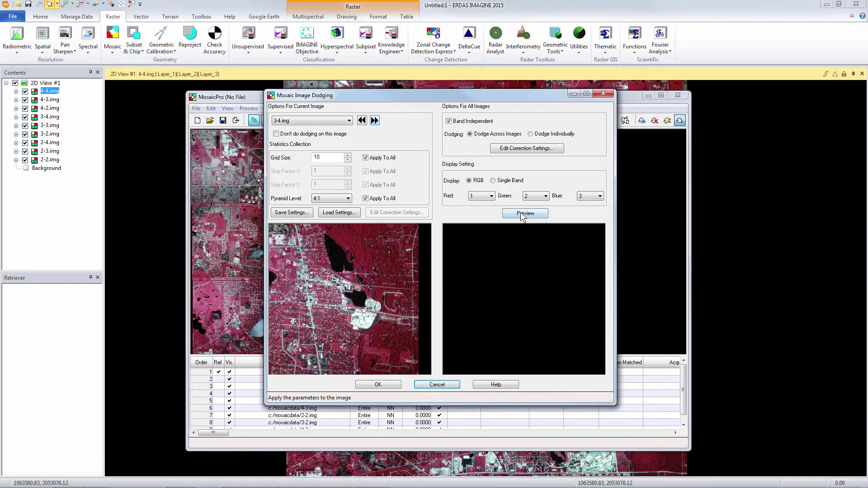
pyautogui.rightClick(506, 300)
pyautogui.click(520, 318)
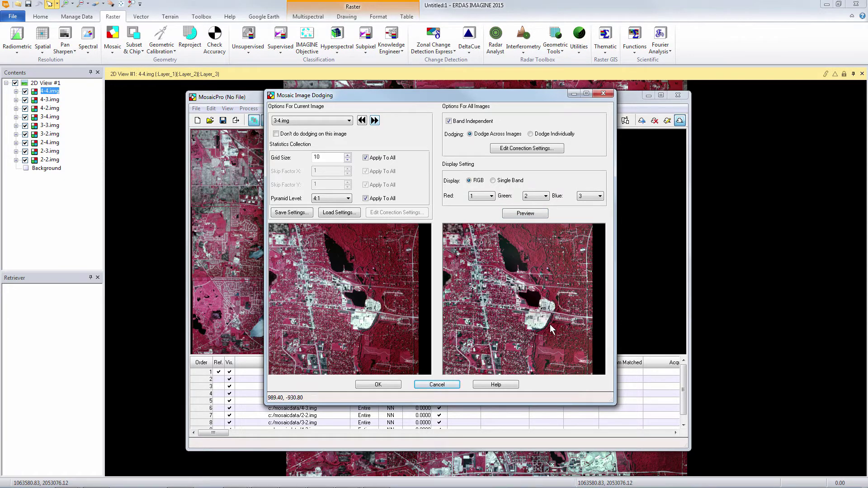
# Step: Accept the dodging settings, compute the dodging statistics, and apply the colour corrections
pyautogui.click(378, 384)
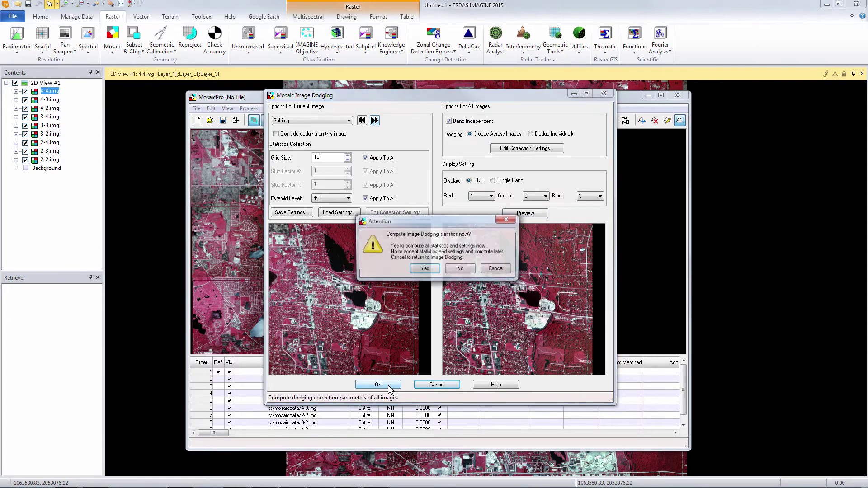
pyautogui.click(431, 268)
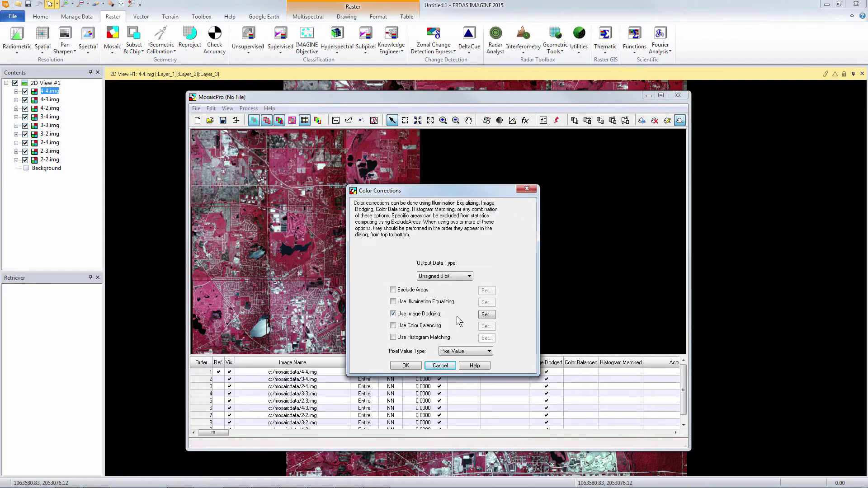
pyautogui.click(406, 366)
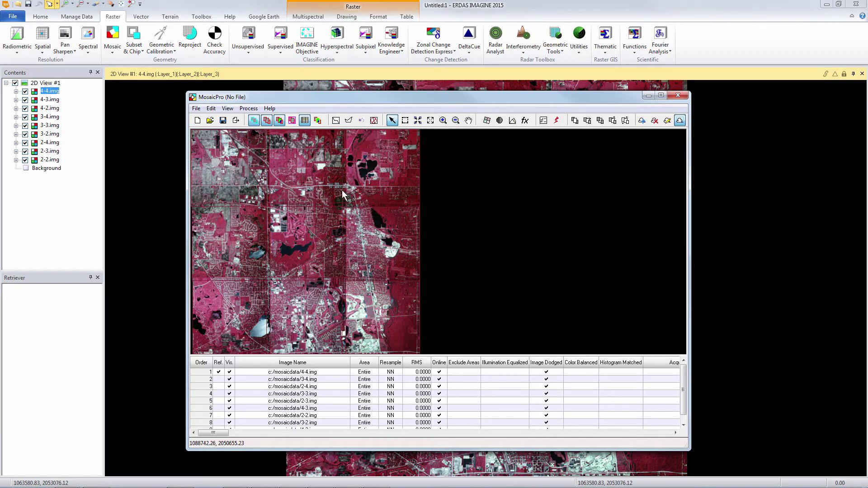
# Step: Outline a small area near the image centre and render its mosaic preview at 1/16 reduction
pyautogui.click(406, 125)
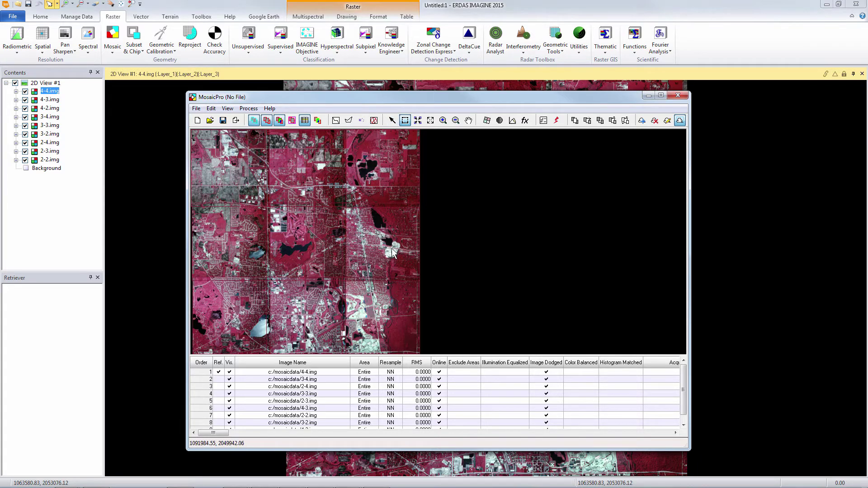
pyautogui.moveTo(321, 259); pyautogui.dragTo(374, 297)
pyautogui.click(249, 108)
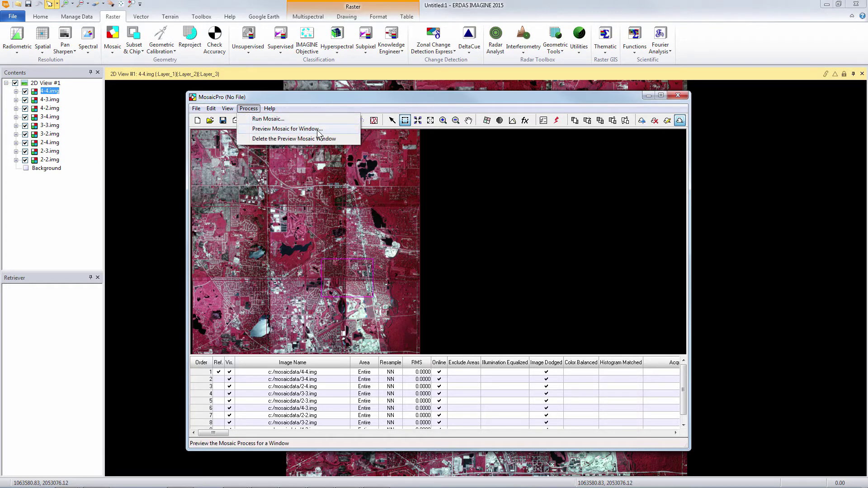
pyautogui.click(340, 129)
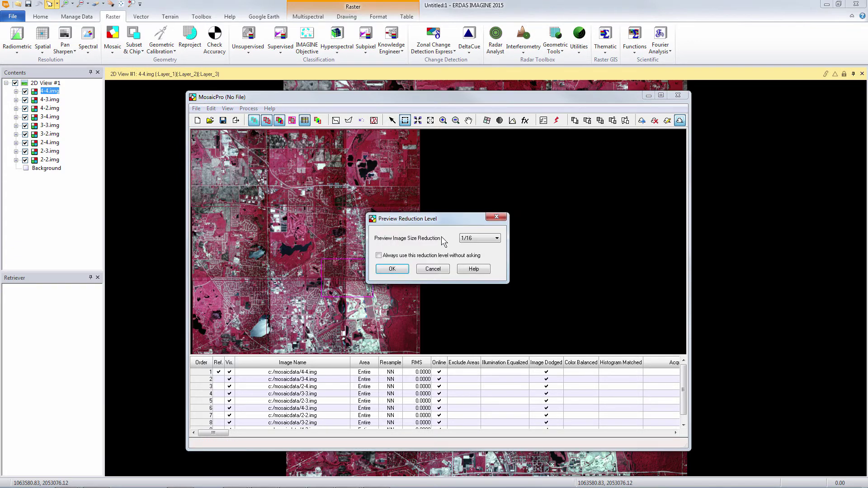
pyautogui.click(389, 269)
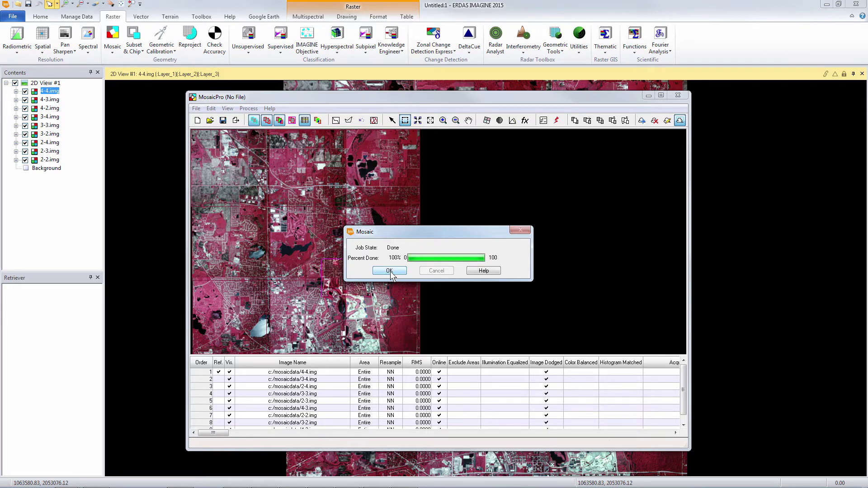
pyautogui.click(390, 272)
# Step: Zoom in on the previewed area to inspect it, then return to full extent
pyautogui.click(443, 120)
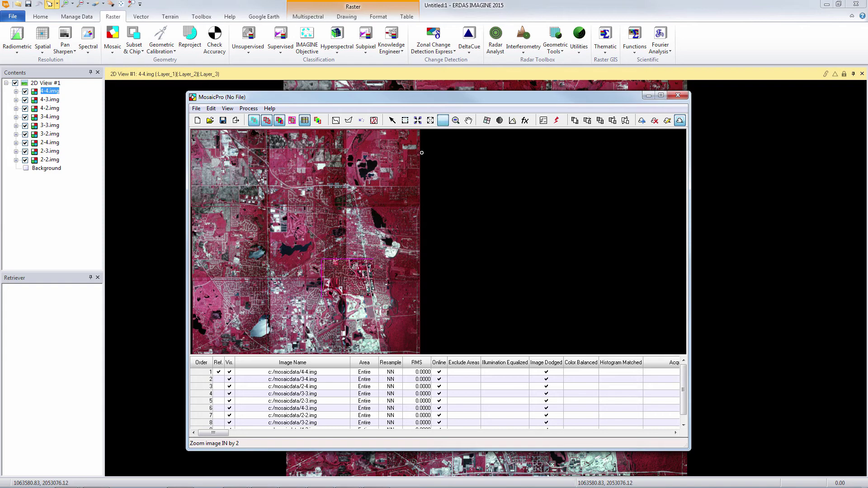
pyautogui.moveTo(320, 256); pyautogui.dragTo(370, 294)
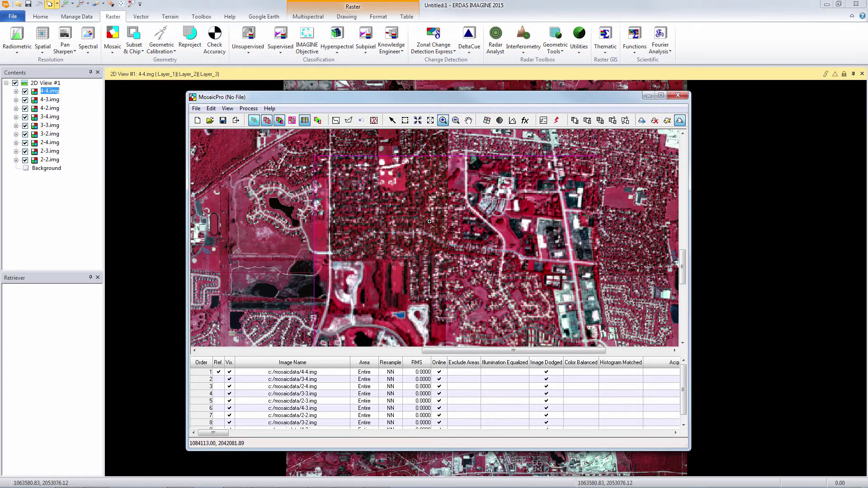
pyautogui.click(417, 120)
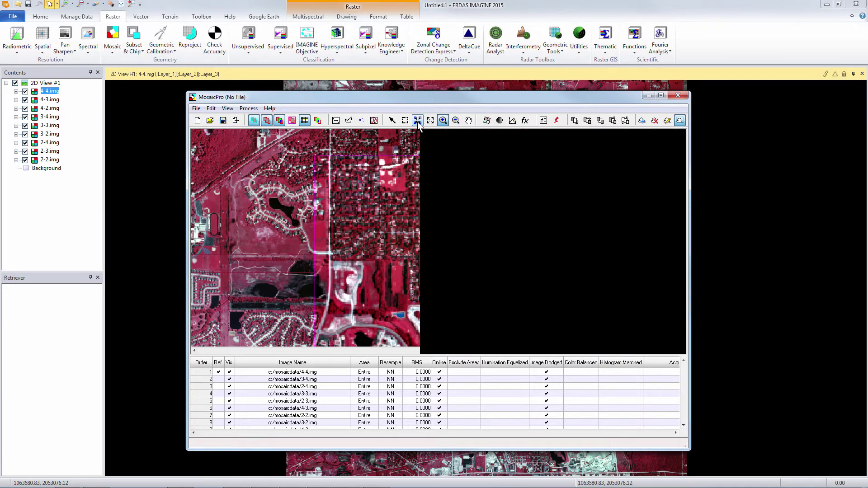
# Step: Run the mosaic to output file mosaic.ecw in ECW format and dismiss the completion notice
pyautogui.click(249, 108)
pyautogui.click(267, 119)
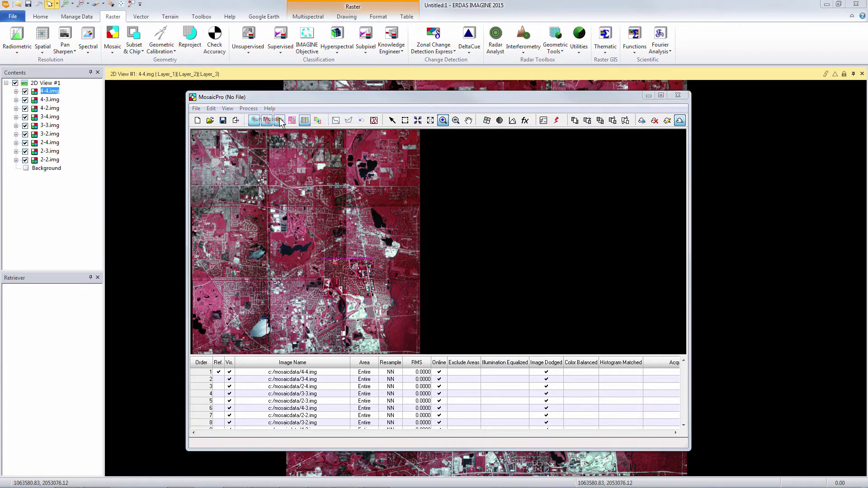
pyautogui.click(387, 315)
pyautogui.write('mosaic.')
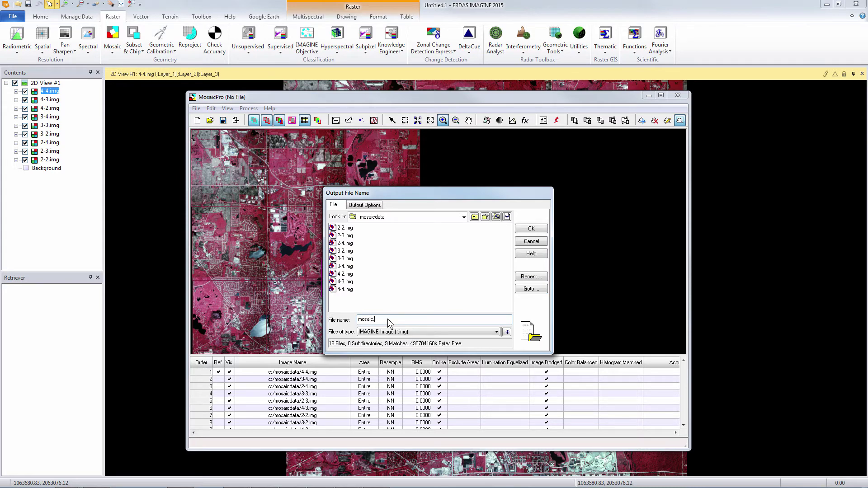
pyautogui.write('ecw')
pyautogui.click(397, 332)
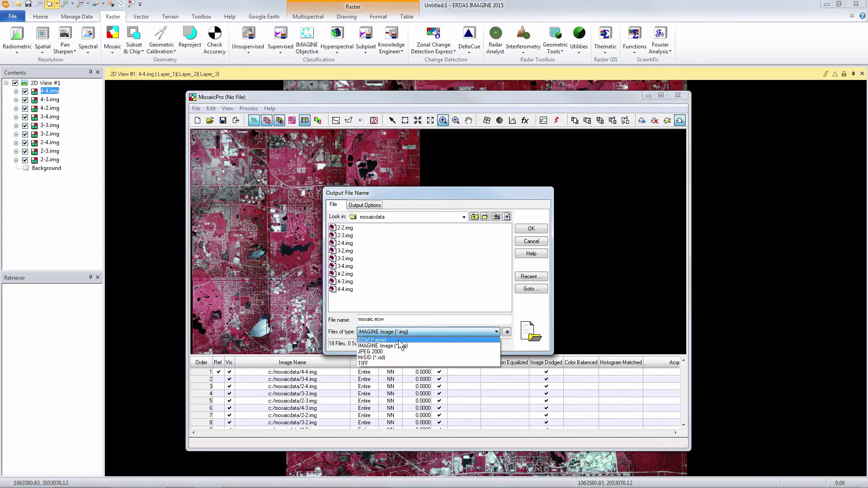
pyautogui.click(398, 343)
pyautogui.click(526, 229)
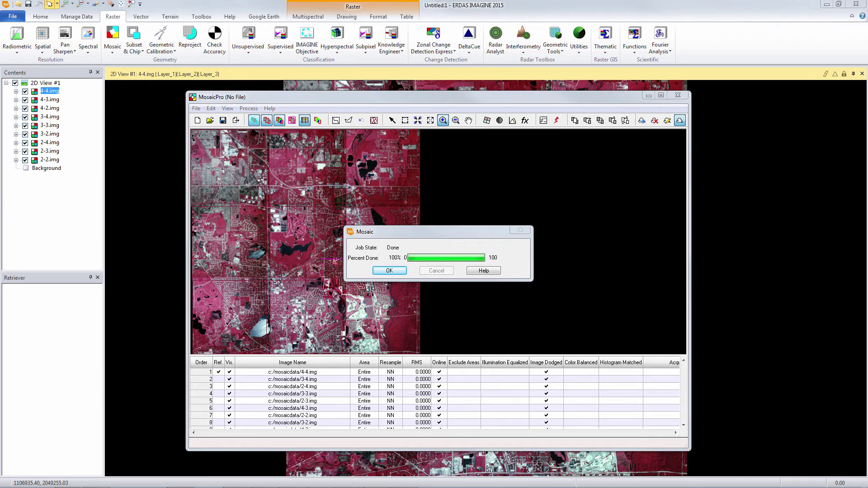
pyautogui.click(390, 271)
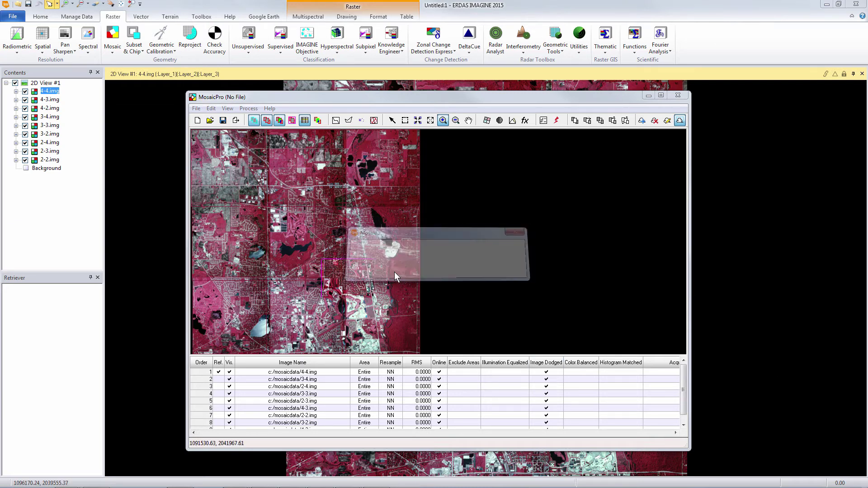
# Step: Close MosaicPro and load mosaic.ecw into the 2D View from recent files
pyautogui.click(677, 95)
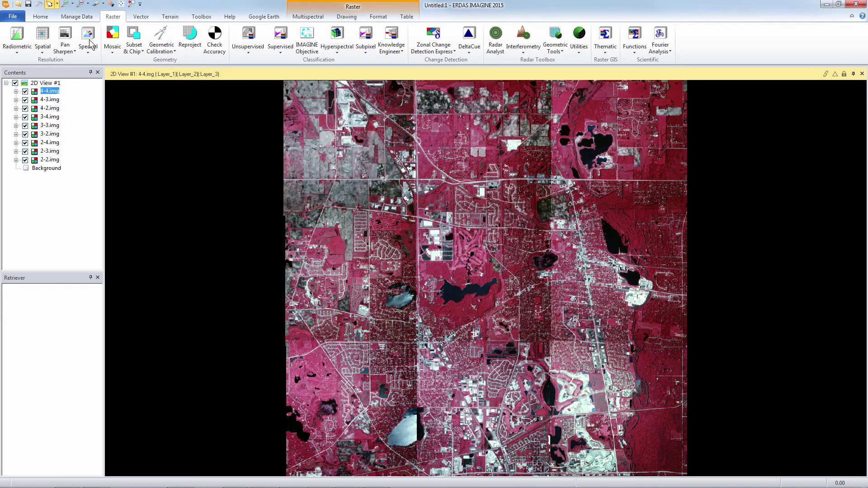
pyautogui.click(6, 16)
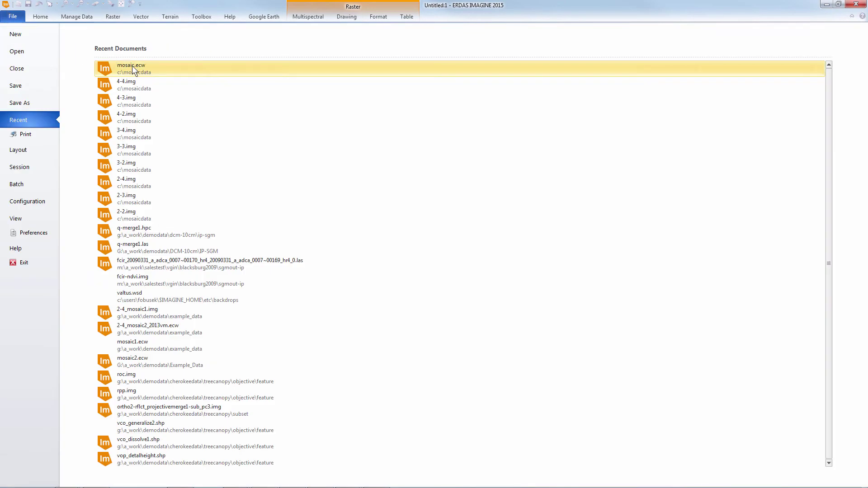
pyautogui.click(134, 68)
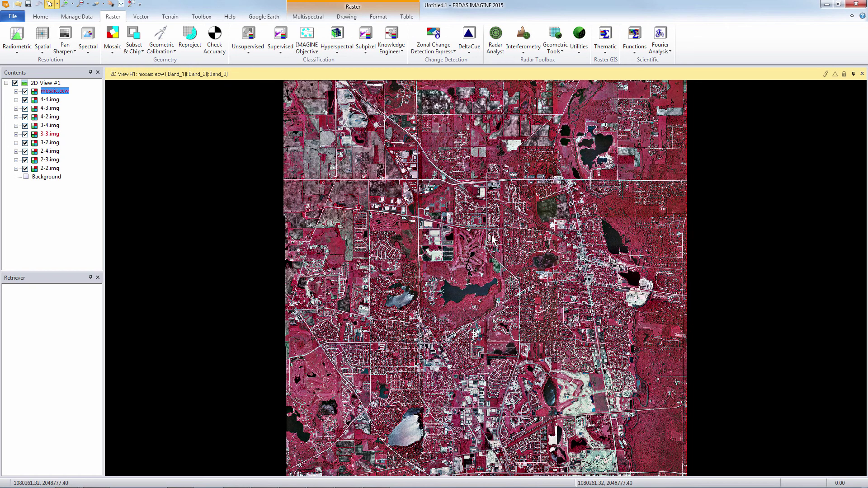
# Step: Swipe mosaic.ecw fully across the original tiles to compare them
pyautogui.click(40, 16)
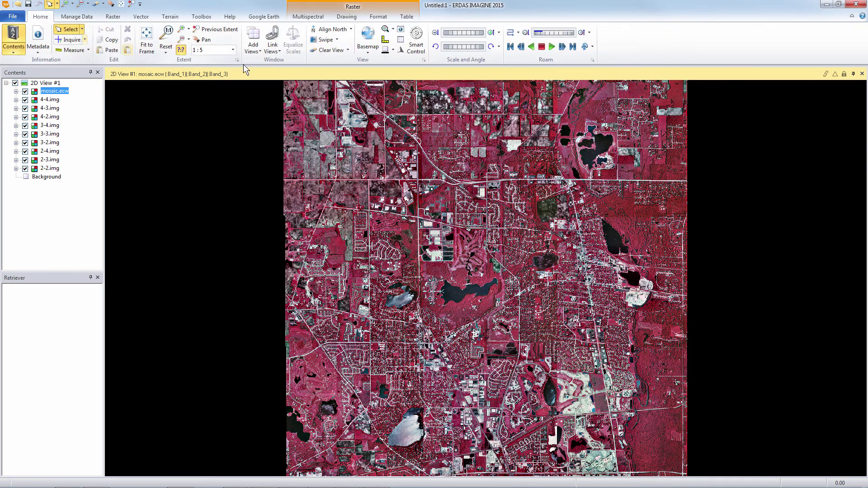
pyautogui.click(320, 40)
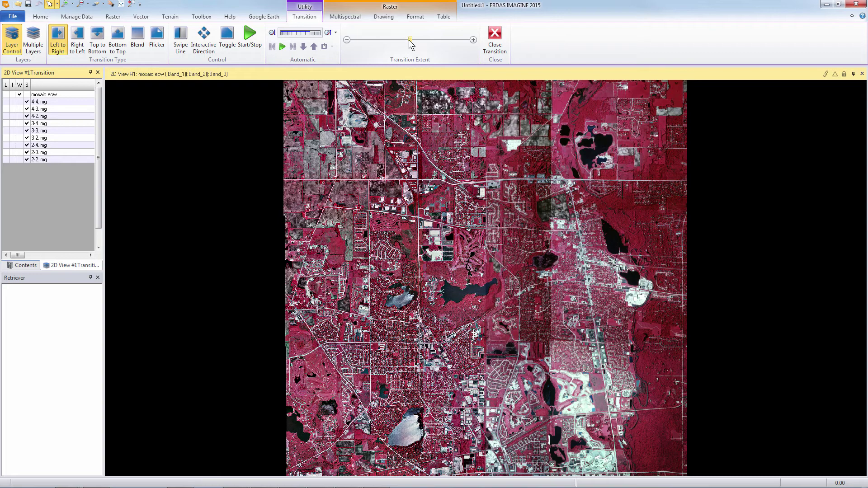
pyautogui.moveTo(409, 40); pyautogui.dragTo(478, 60)
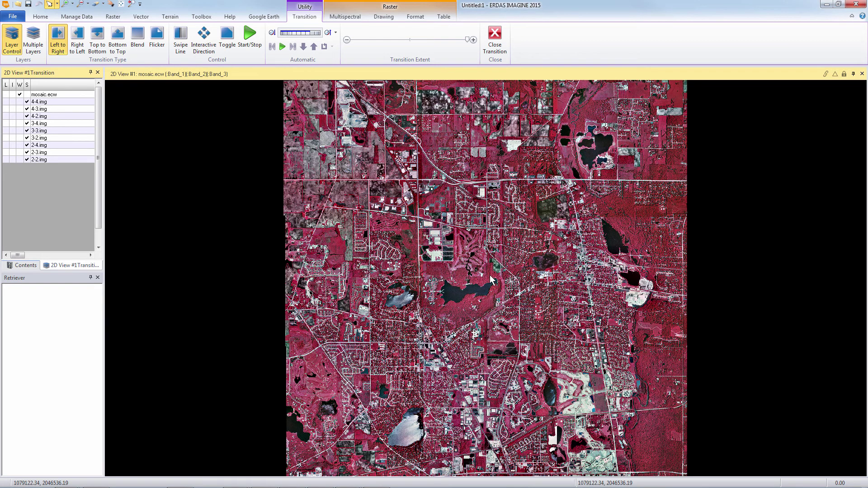